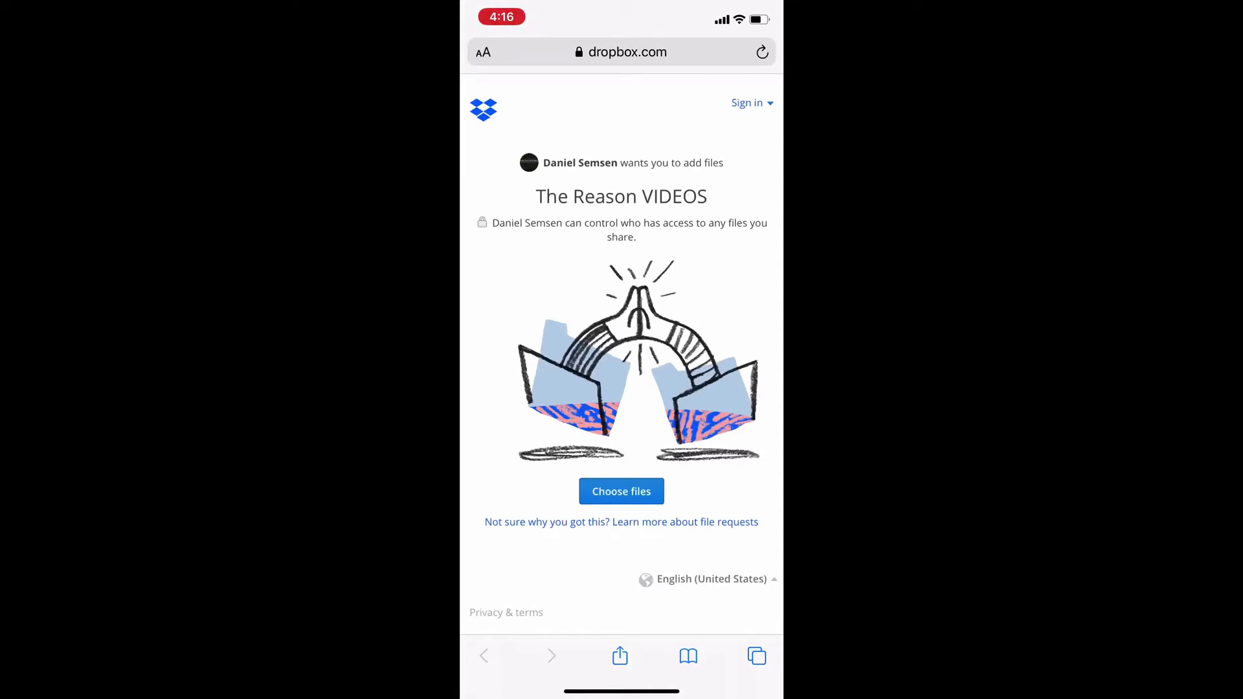
# Select the 3:51 video (IMG_0398.MOV) from All Photos in the Photo Library.
pyautogui.click(620, 490)
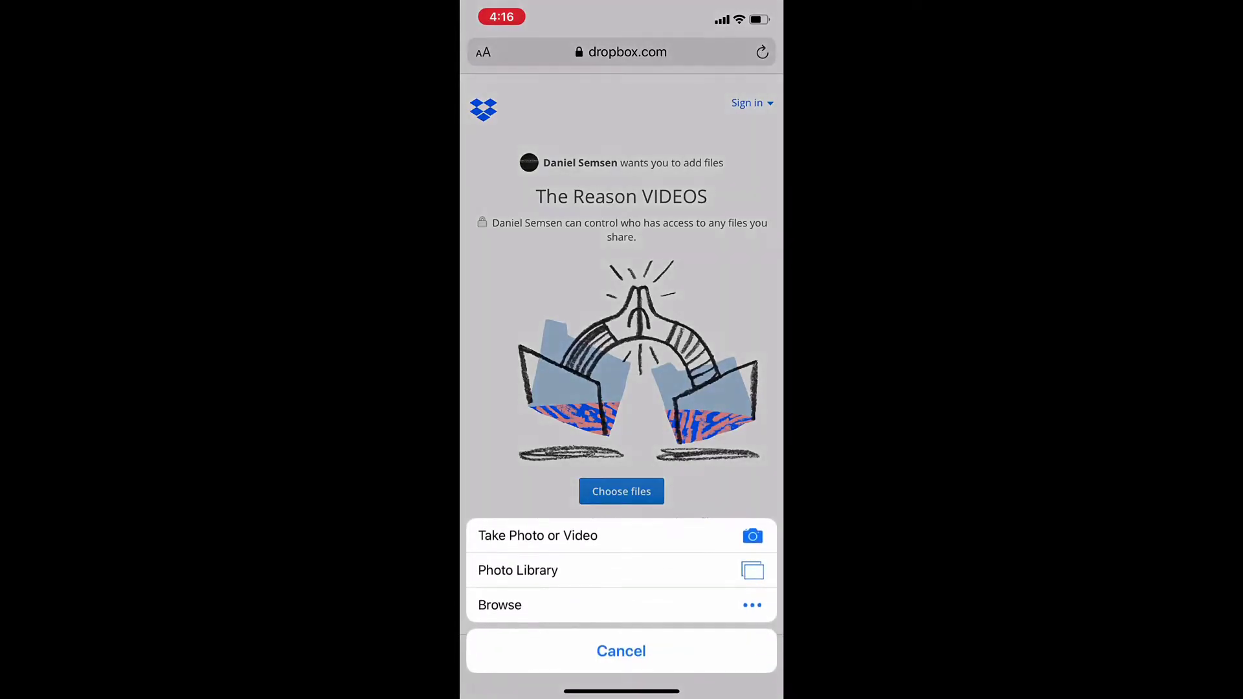
pyautogui.click(621, 651)
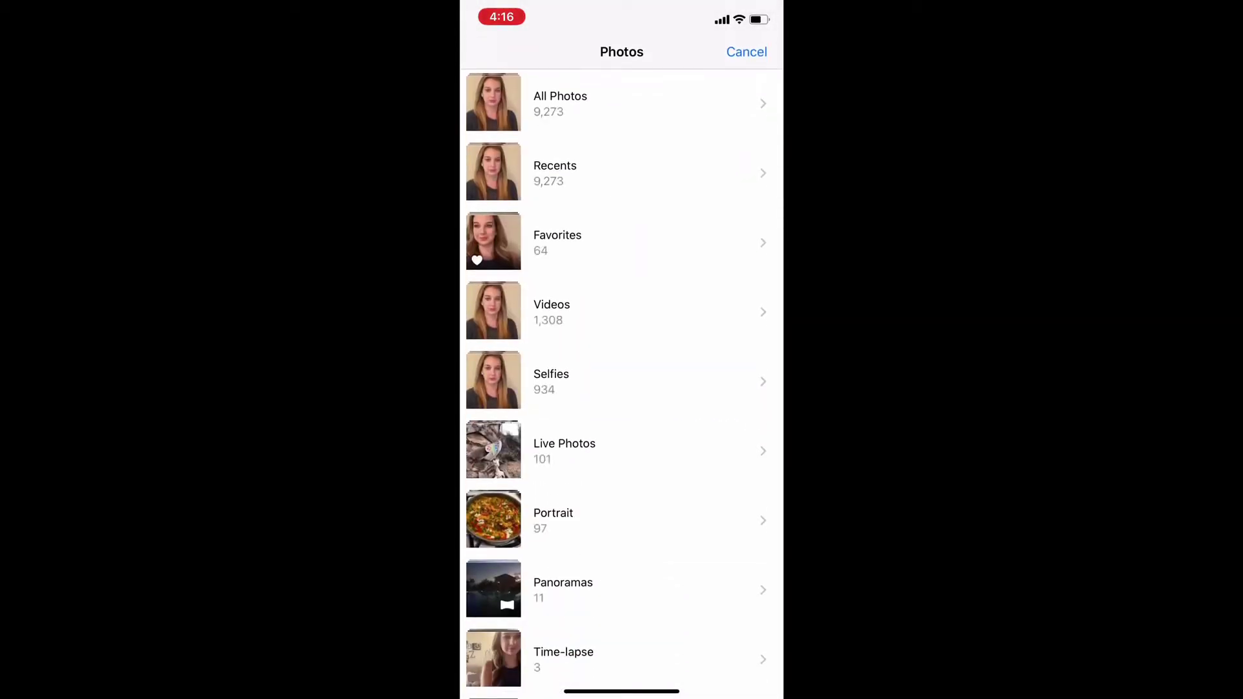
pyautogui.click(561, 103)
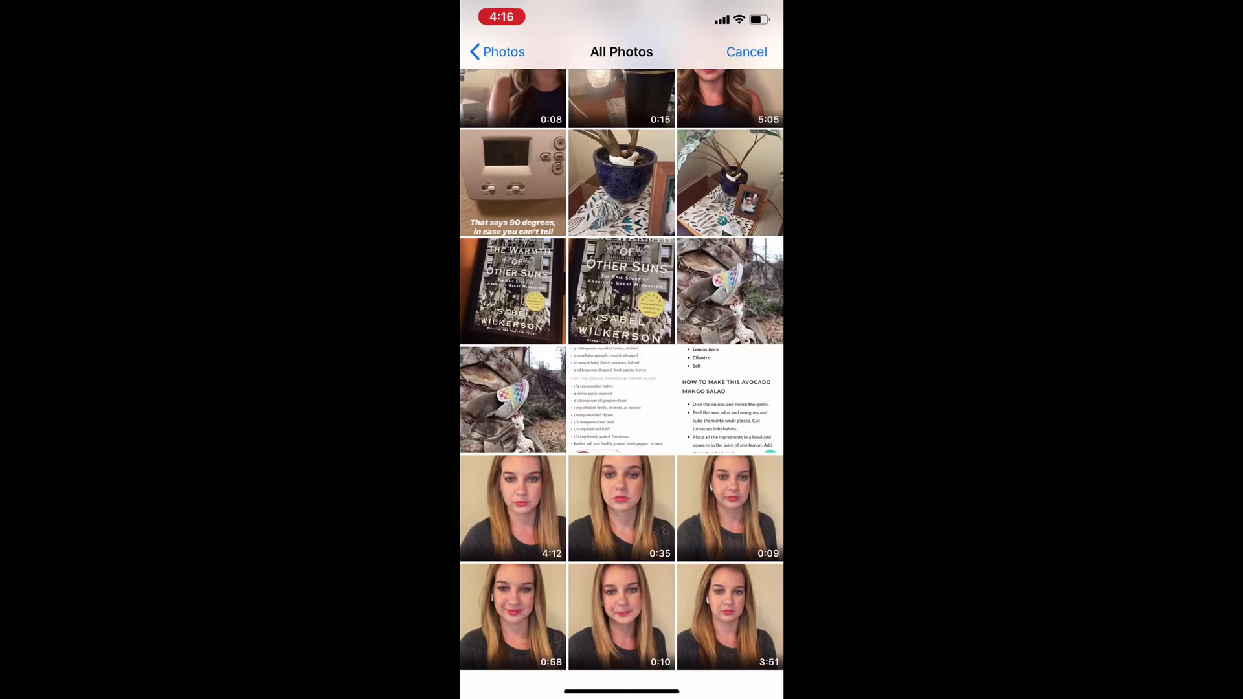
pyautogui.click(730, 617)
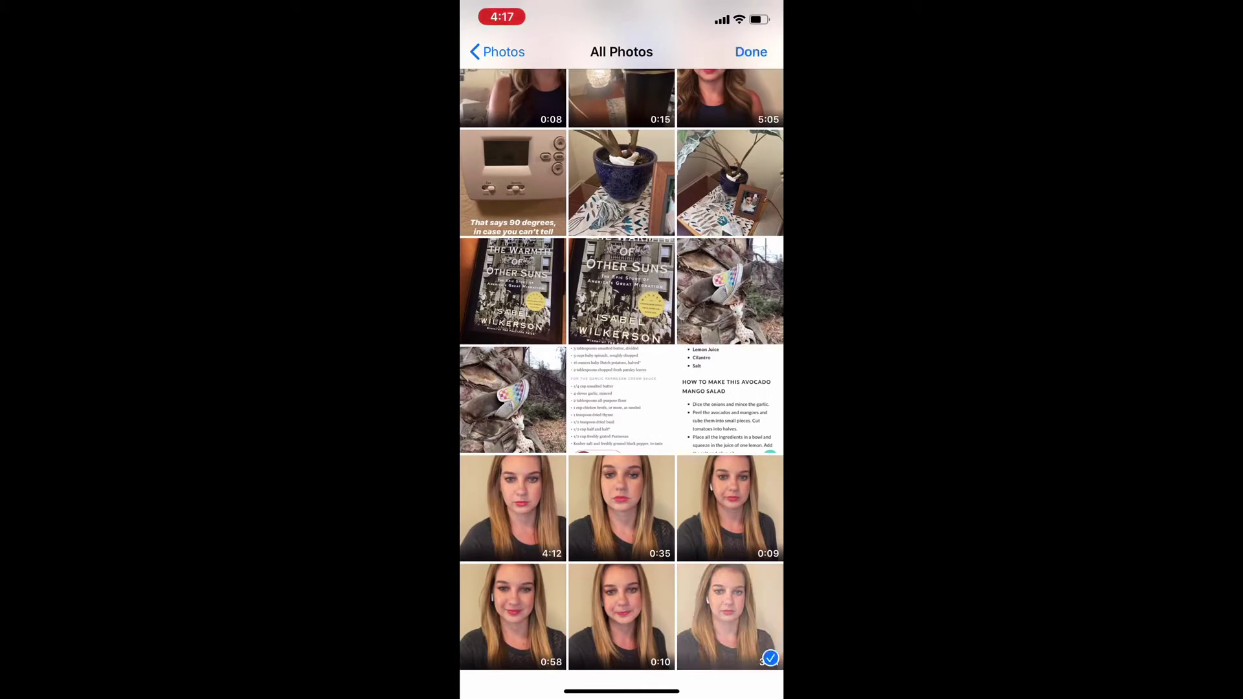
# Attach the chosen video, fill in the suggested first name, and upload IMG_0398.MOV.
pyautogui.click(751, 52)
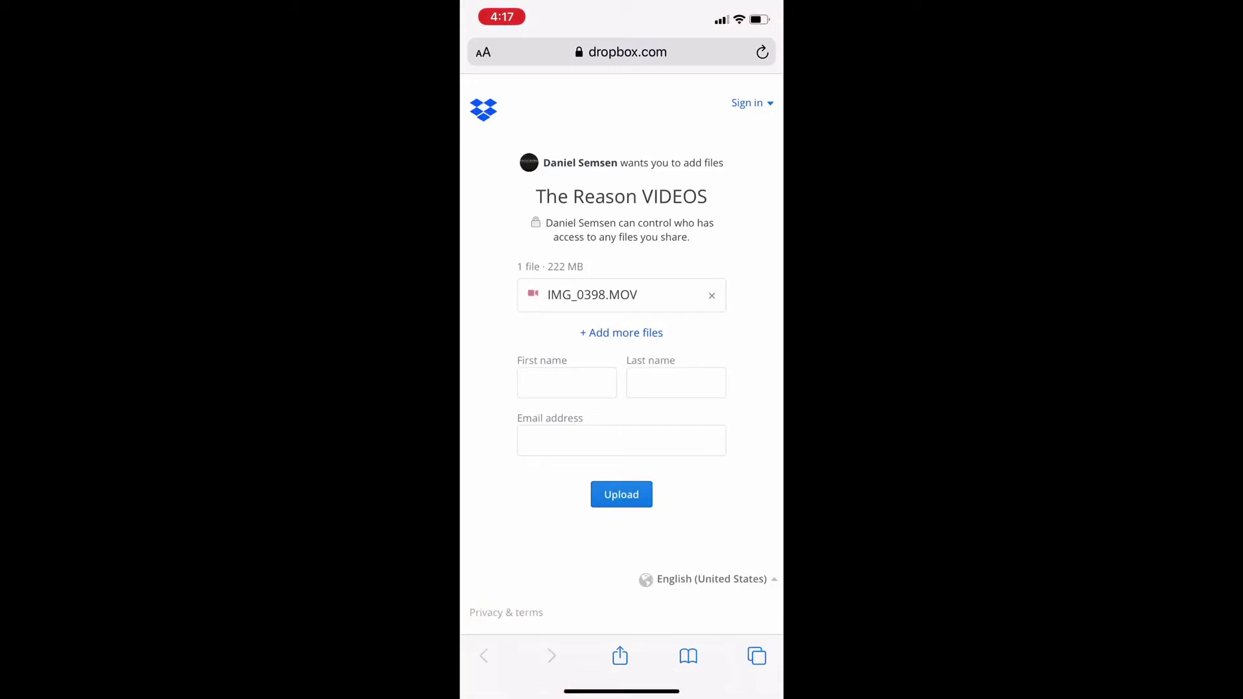
pyautogui.click(566, 383)
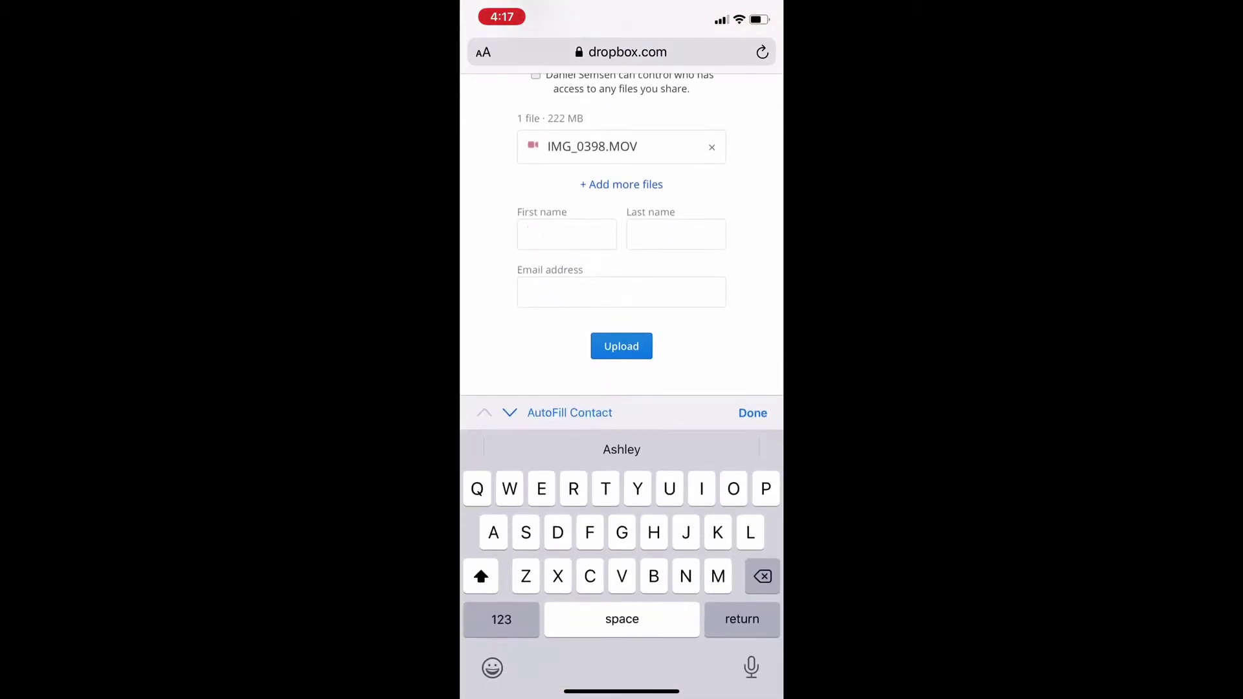
pyautogui.click(622, 450)
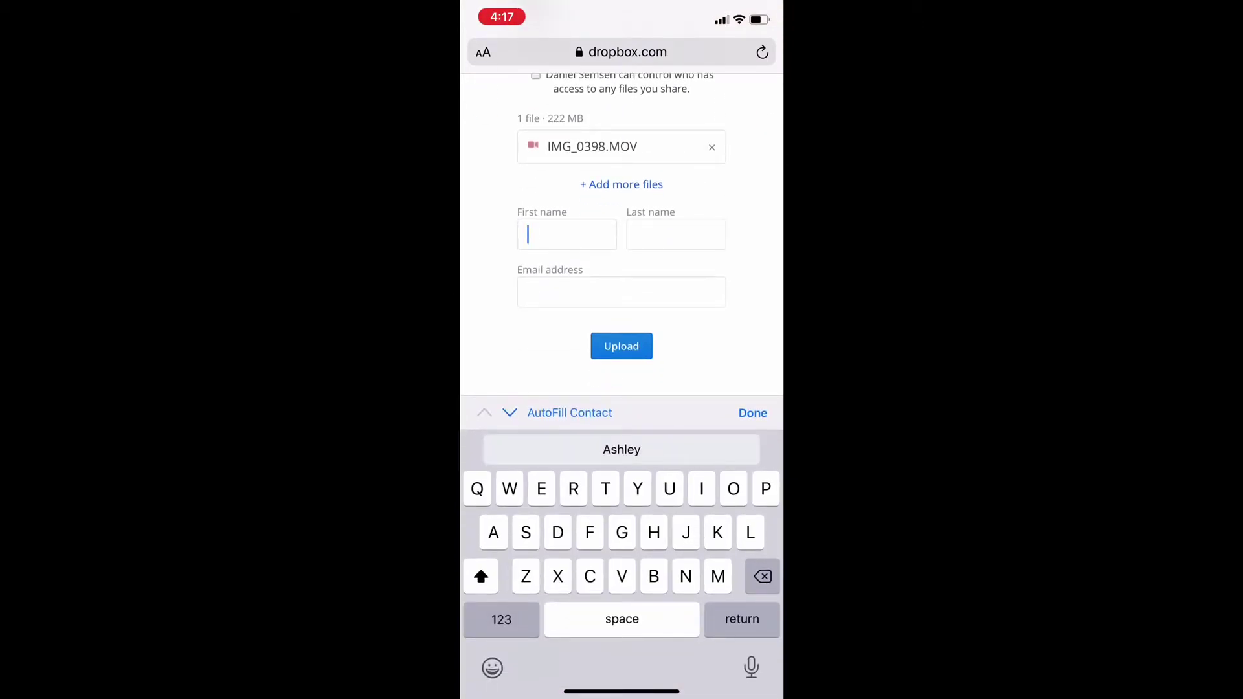
pyautogui.click(622, 346)
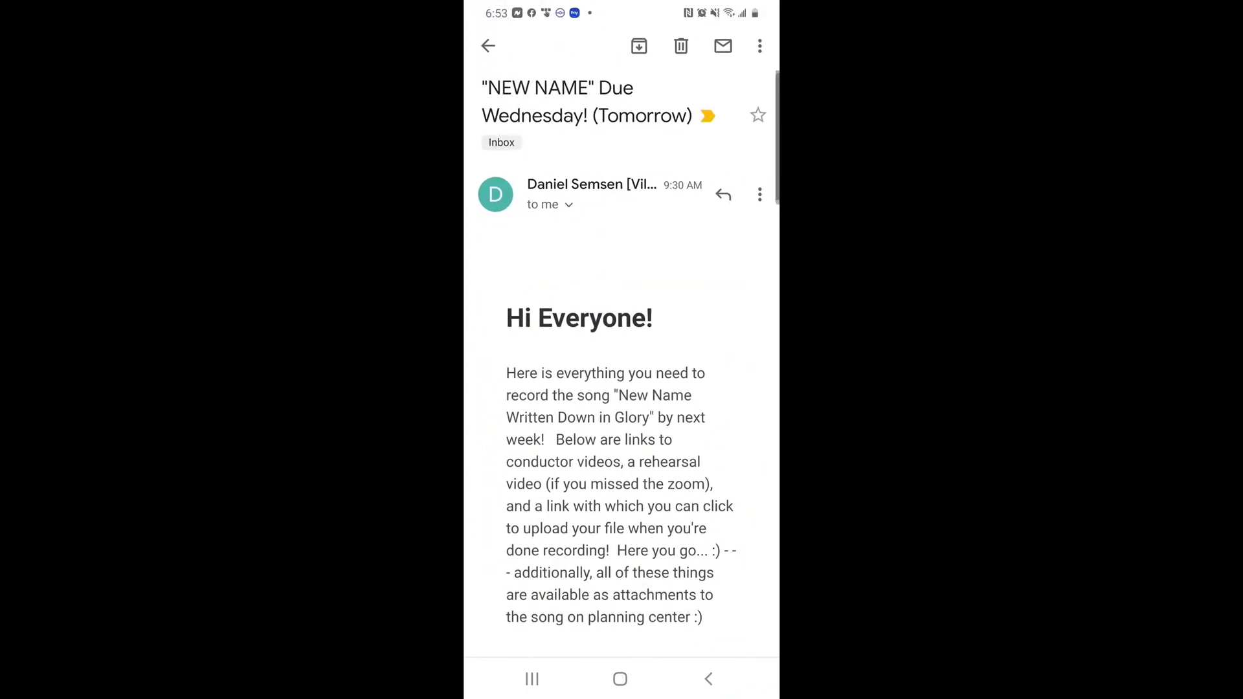
pyautogui.scroll(-5, 622, 389)
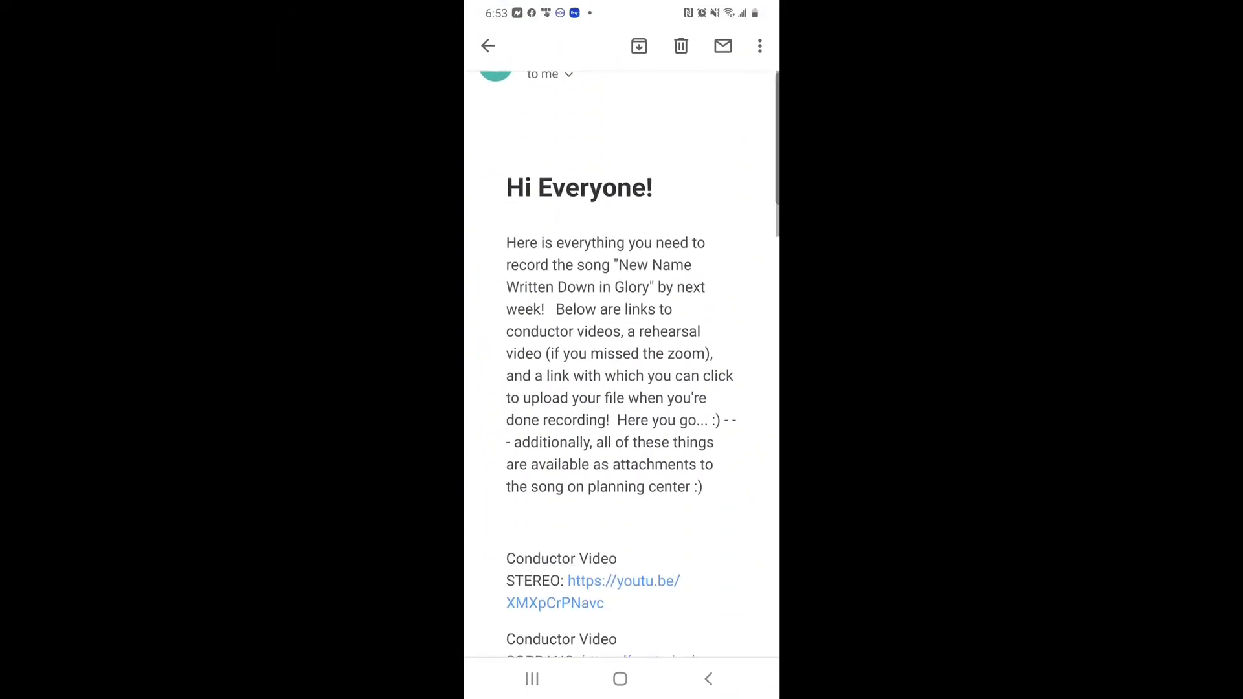
pyautogui.scroll(-2, 622, 388)
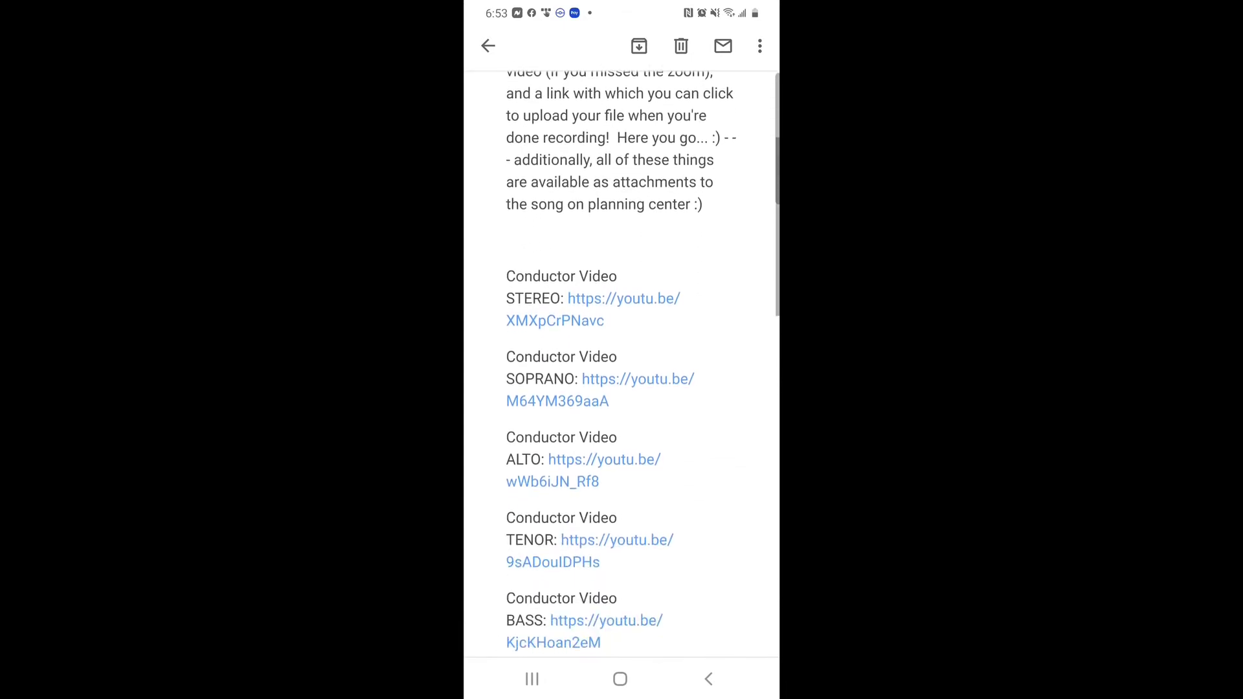
pyautogui.scroll(-3, 622, 389)
pyautogui.scroll(-3, 622, 389)
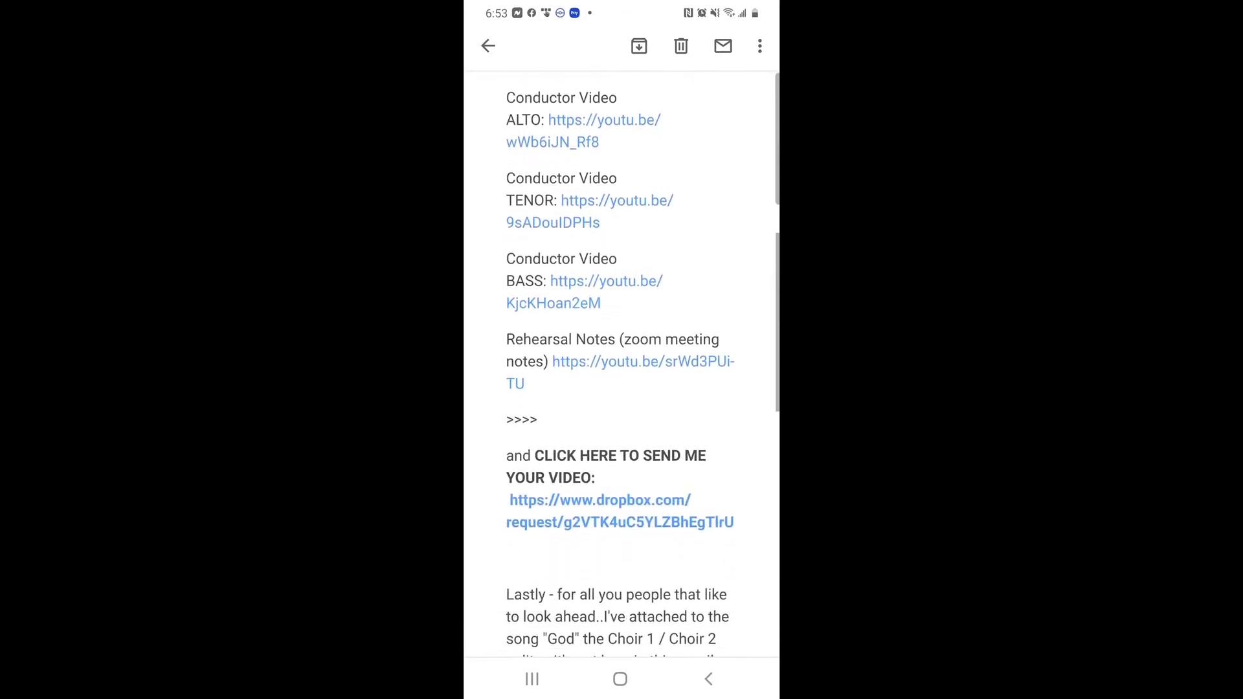
# Follow the email's dropbox.com/request link to the New Name VIDEOS request page.
pyautogui.click(600, 406)
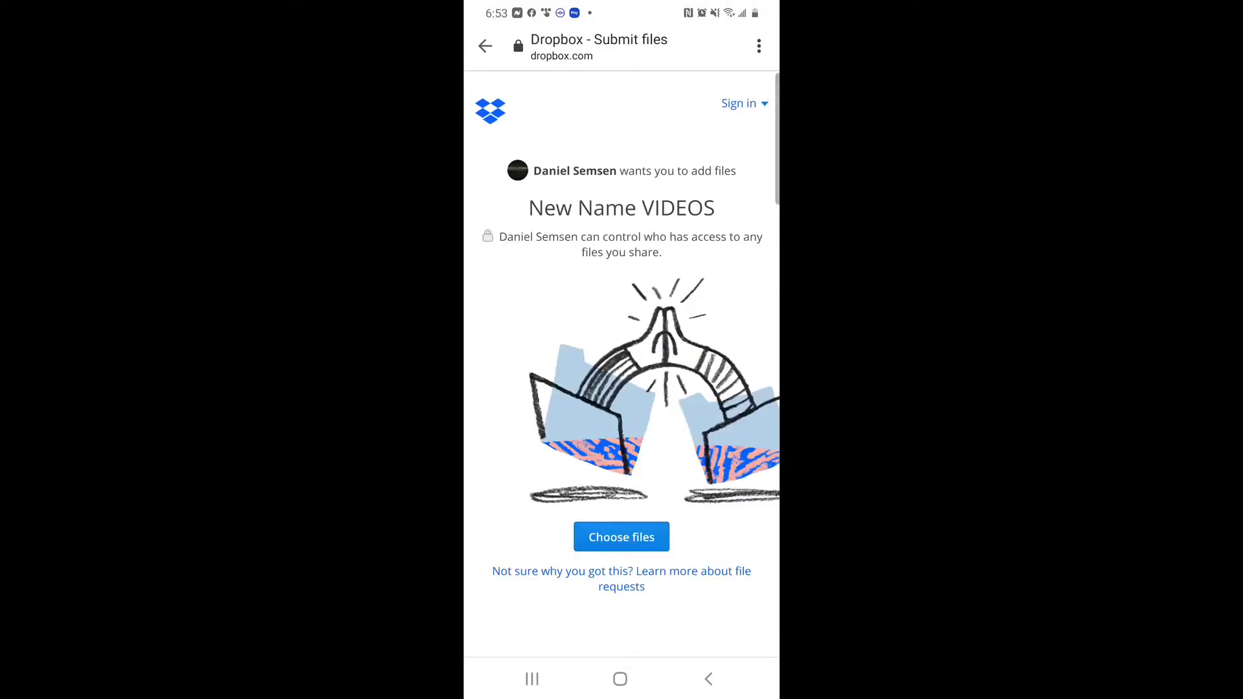
# Attach file_from_ios.mov (75 MB) from the phone's Recent files.
pyautogui.click(621, 538)
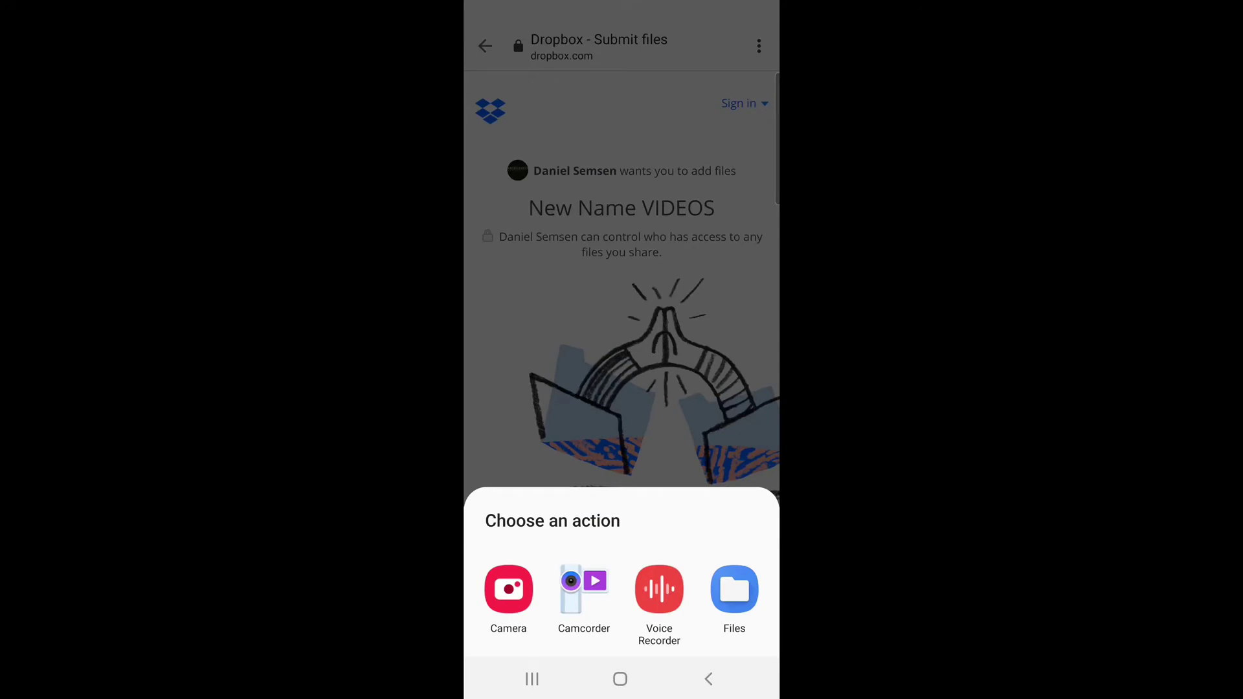
pyautogui.click(735, 589)
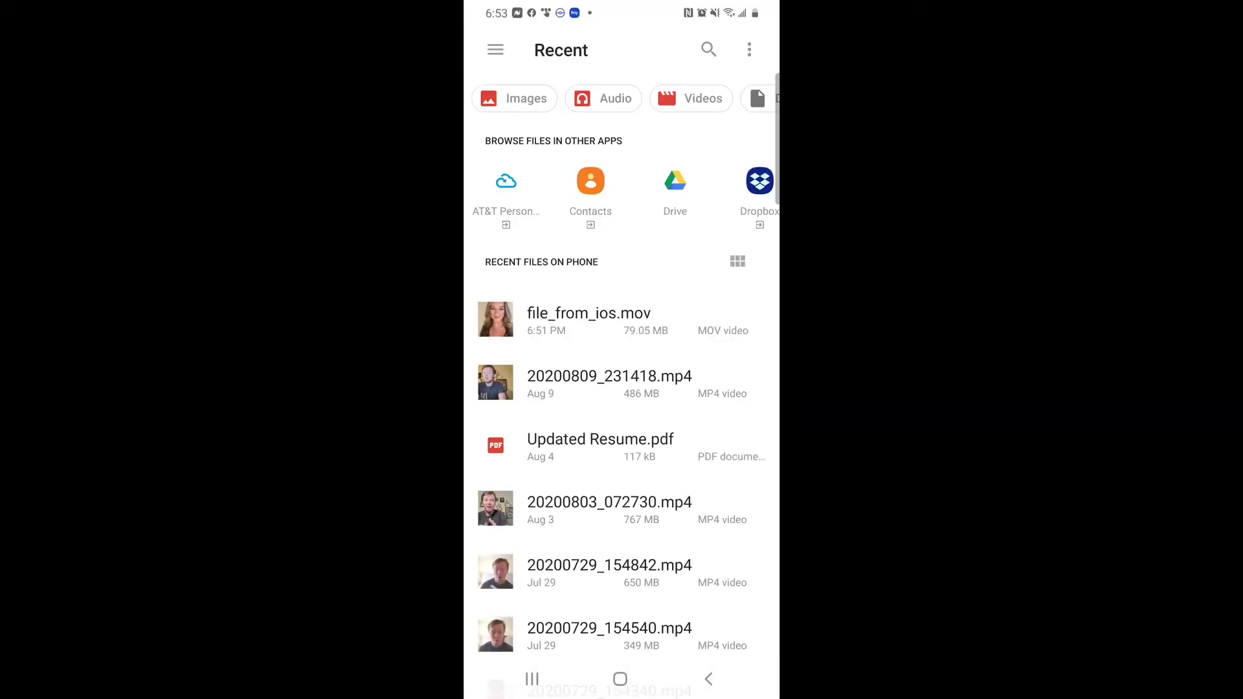
pyautogui.click(589, 314)
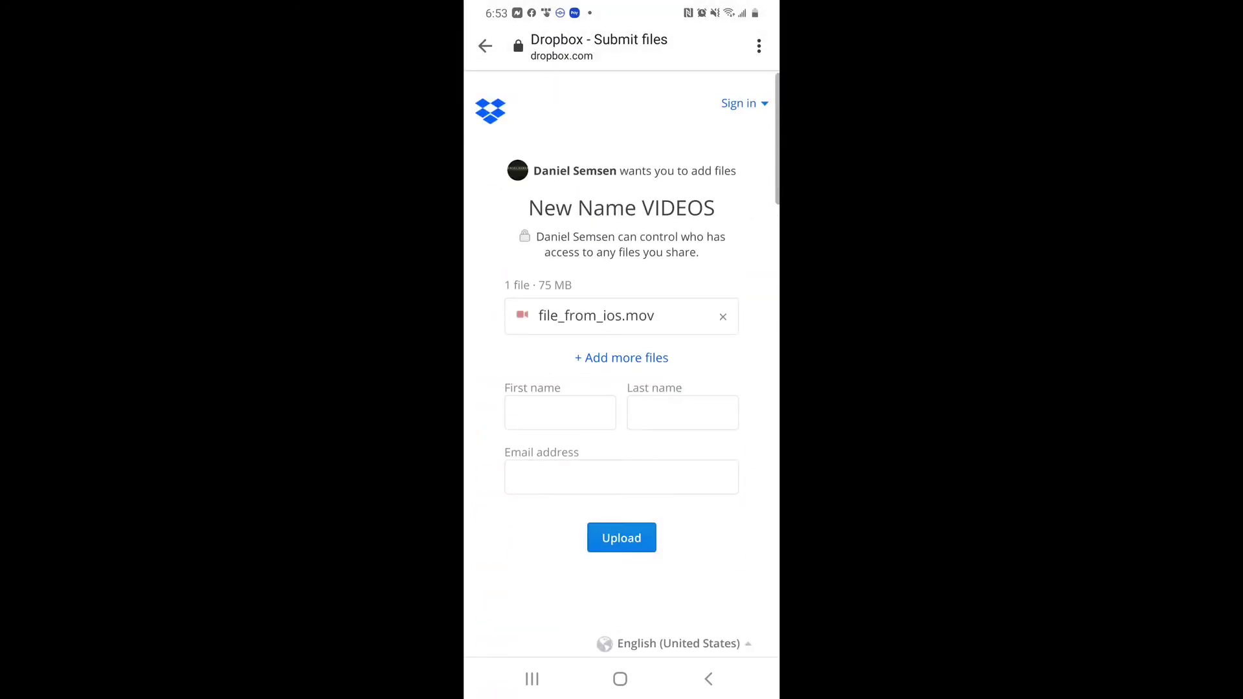
pyautogui.write('As')
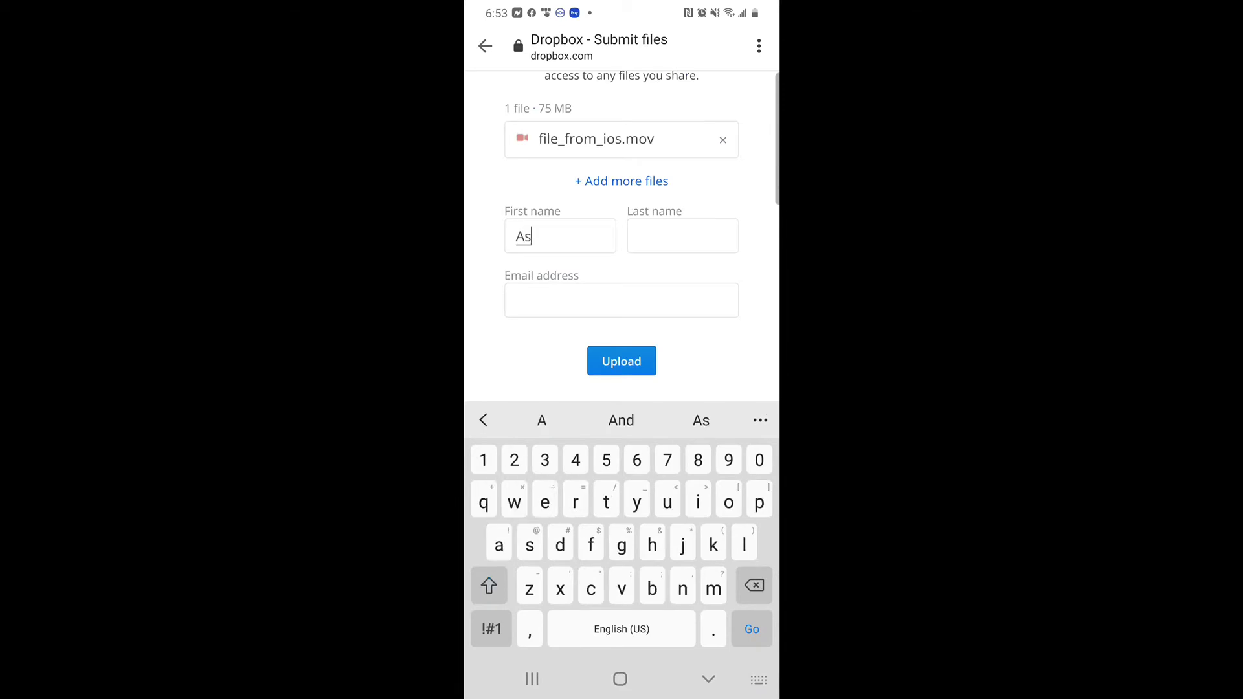
pyautogui.write('hle')
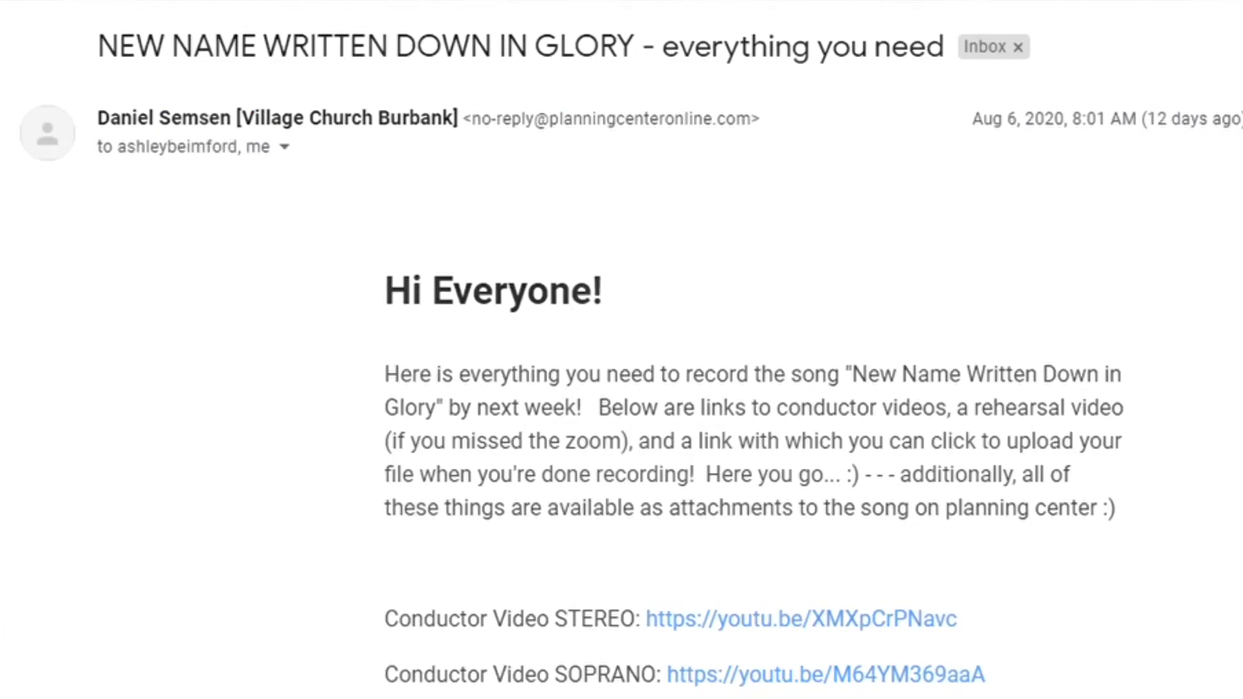
pyautogui.scroll(-3, 595, 430)
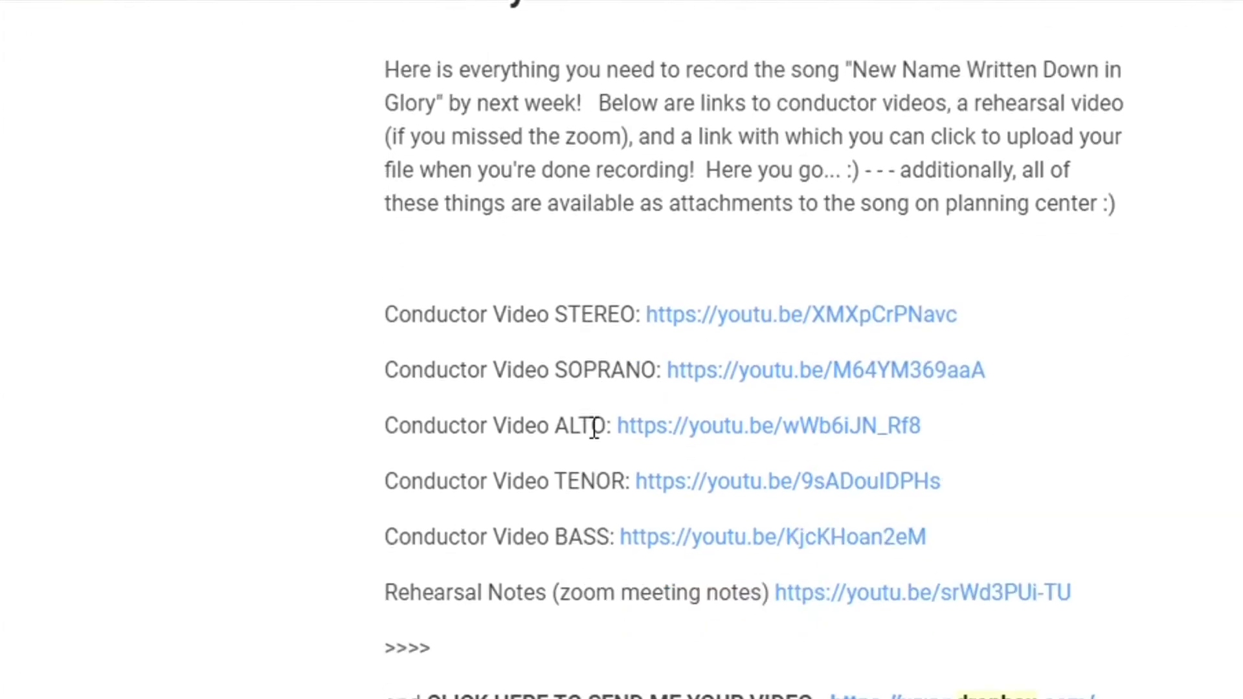
pyautogui.scroll(-2, 596, 430)
pyautogui.scroll(-1, 595, 429)
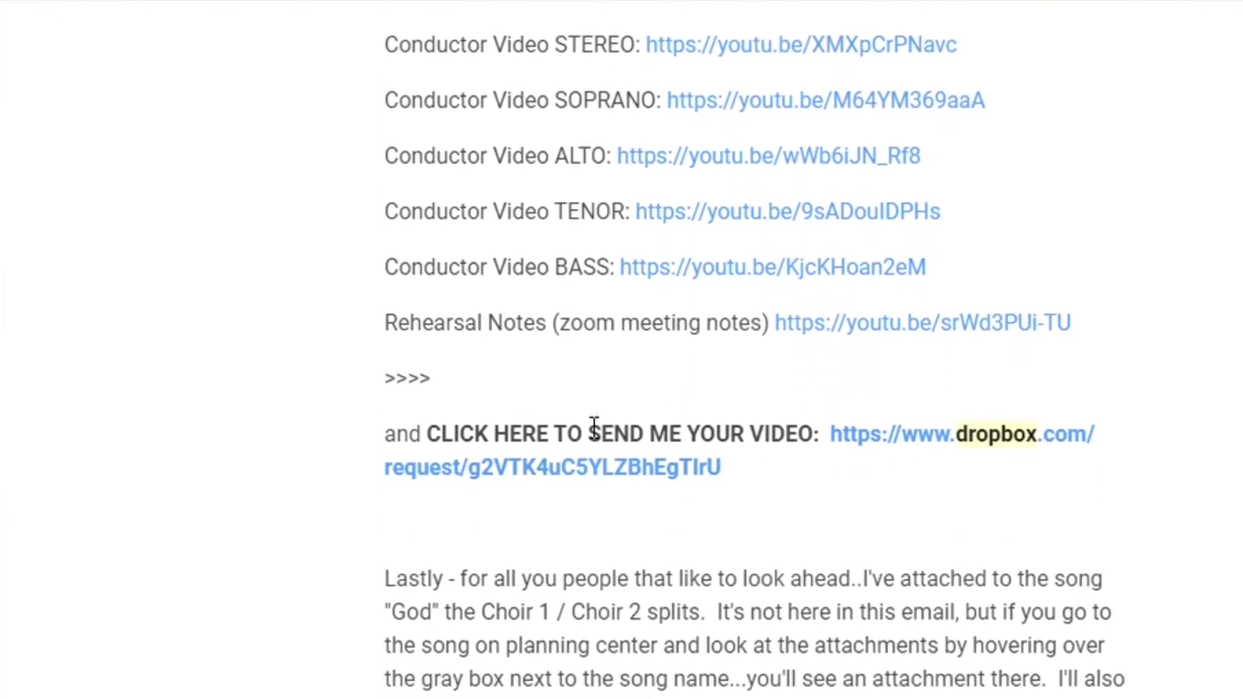
# Follow the Dropbox link under 'CLICK HERE TO SEND ME YOUR VIDEO' in the email.
pyautogui.click(572, 478)
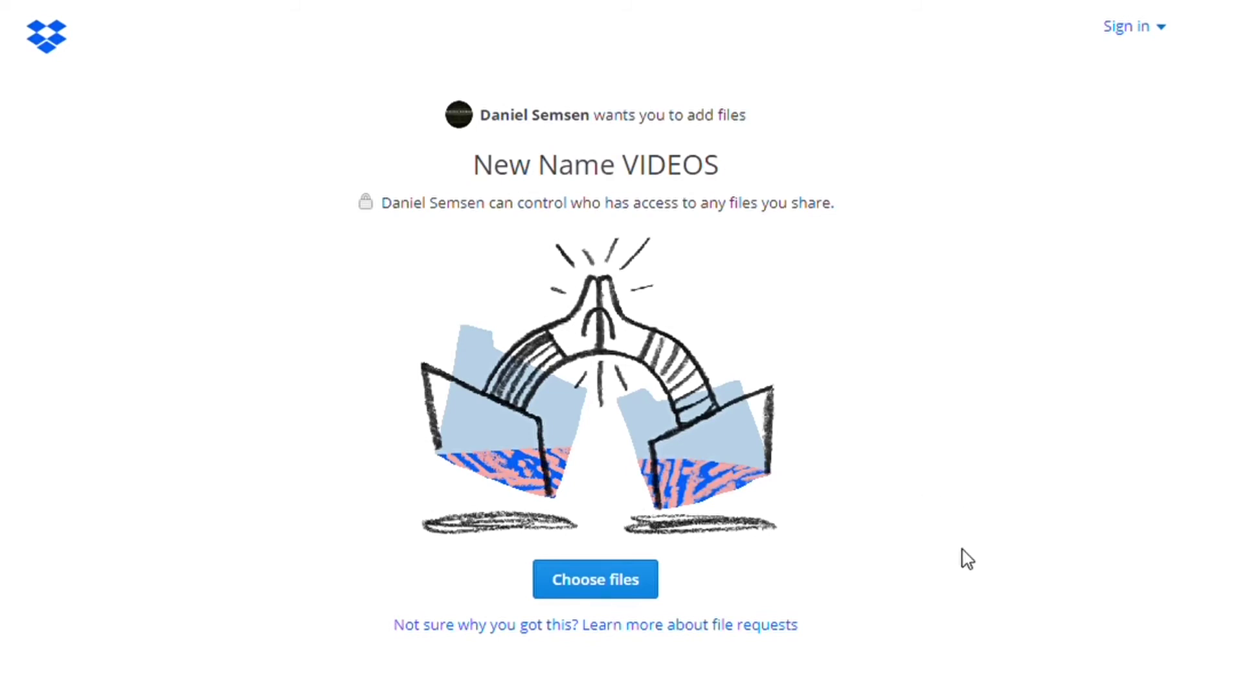
# Begin entering the first name on the New Name VIDEOS request form.
pyautogui.click(547, 455)
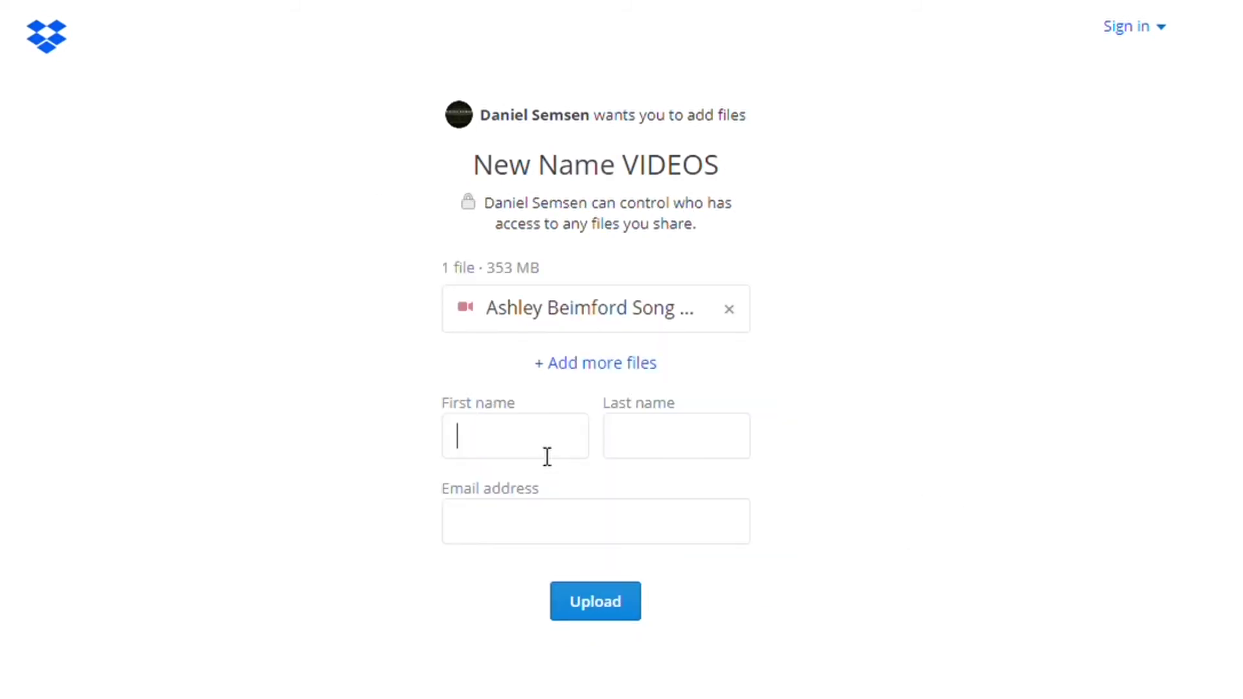